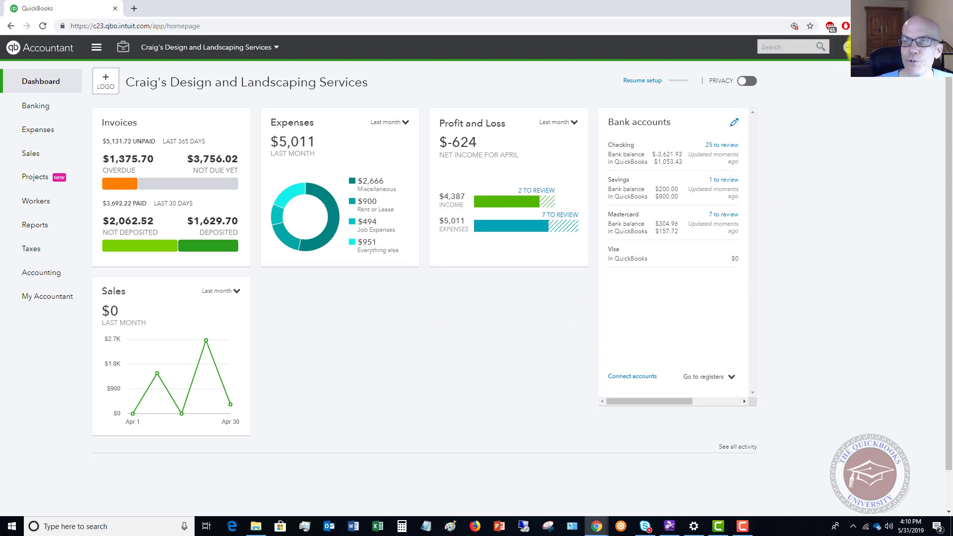
# - Open Account and Settings on the Advanced tab, where automatically applying credits is off
pyautogui.click(868, 48)
pyautogui.click(510, 124)
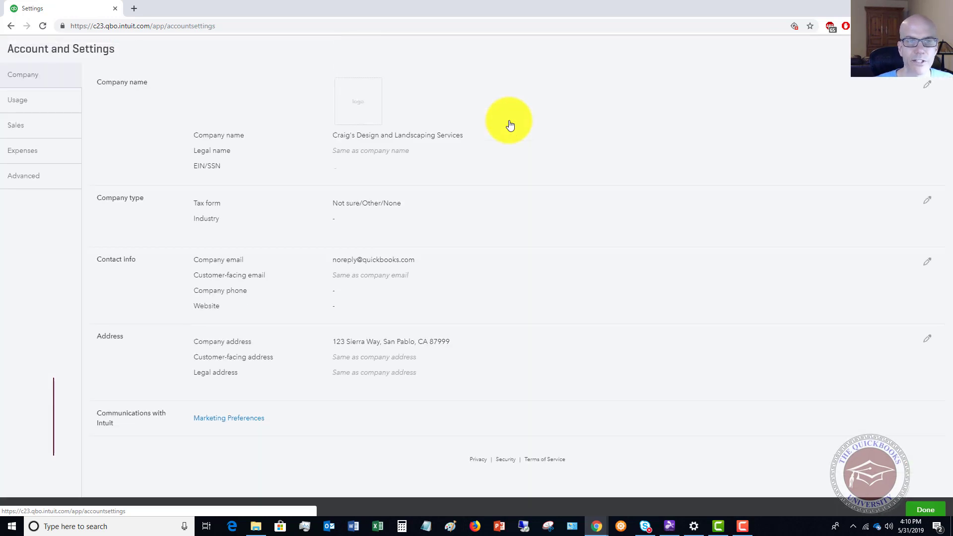
pyautogui.click(30, 176)
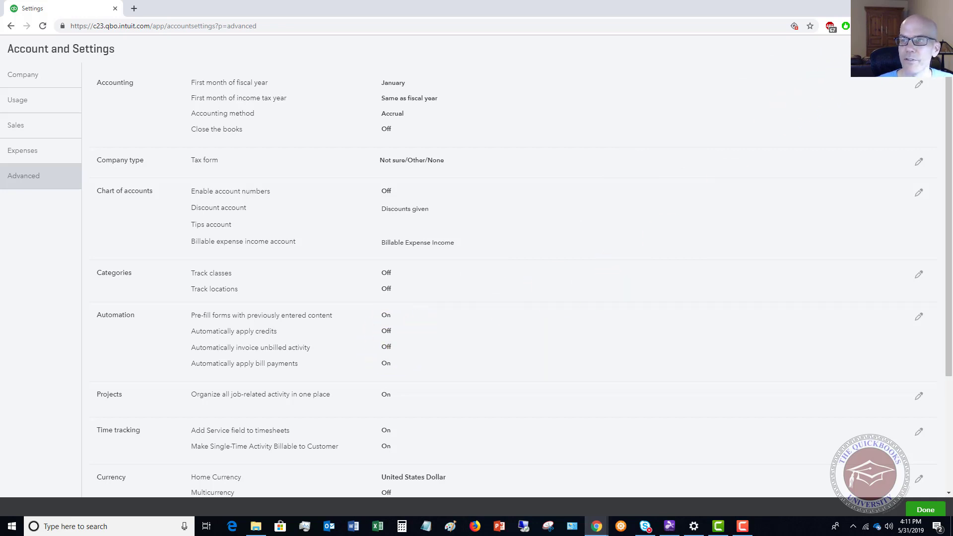
# - From the Customers list, start receiving payment for the customer owing $629.10 on invoice 1033
pyautogui.click(933, 49)
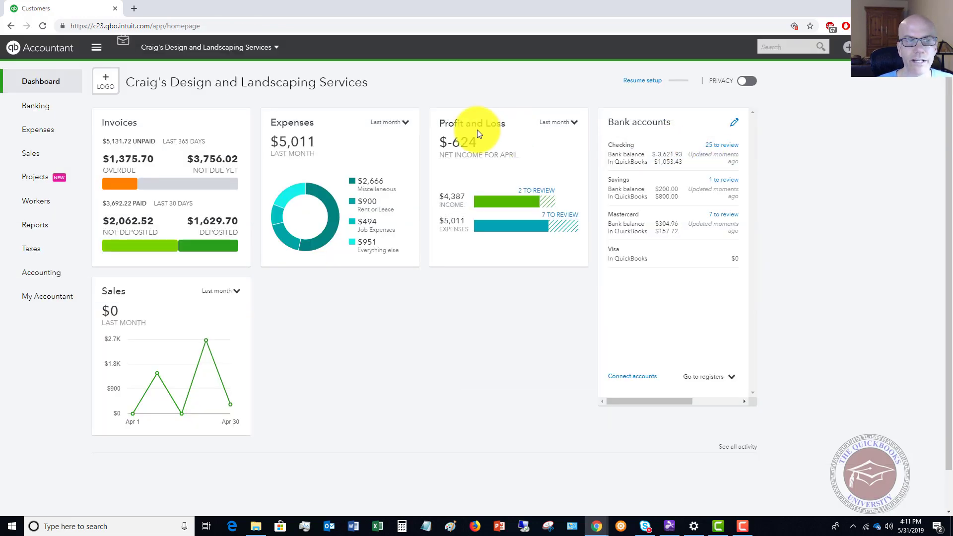
pyautogui.moveTo(35, 157)
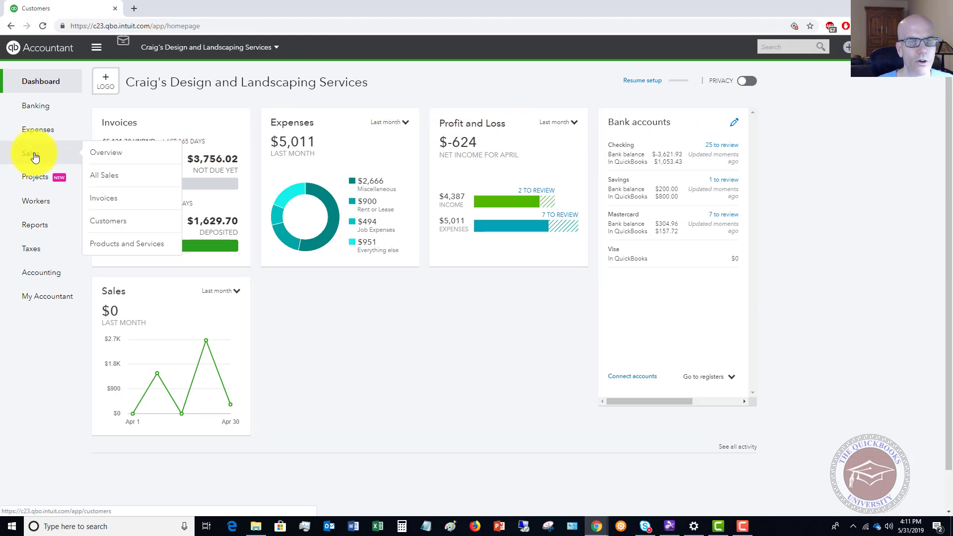
pyautogui.click(117, 221)
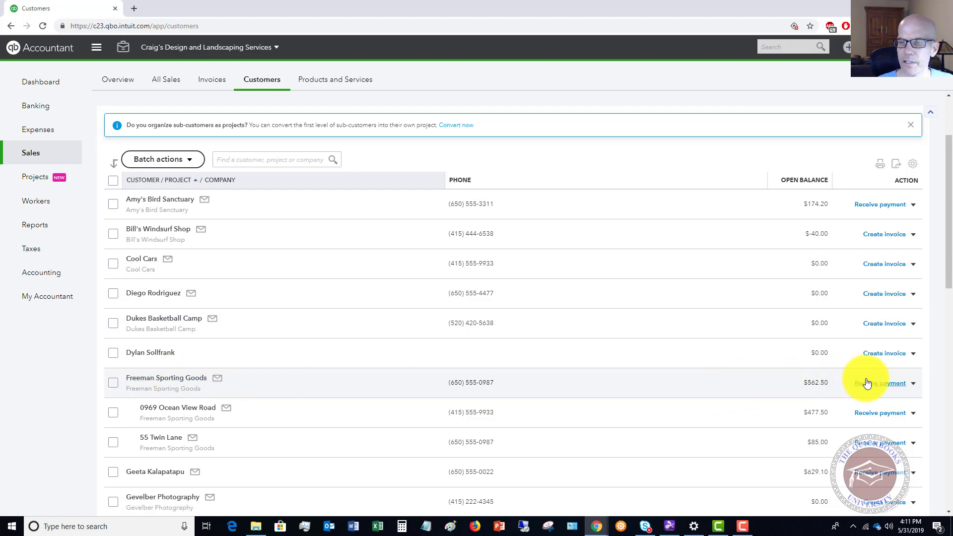
pyautogui.scroll(-1, 428, 397)
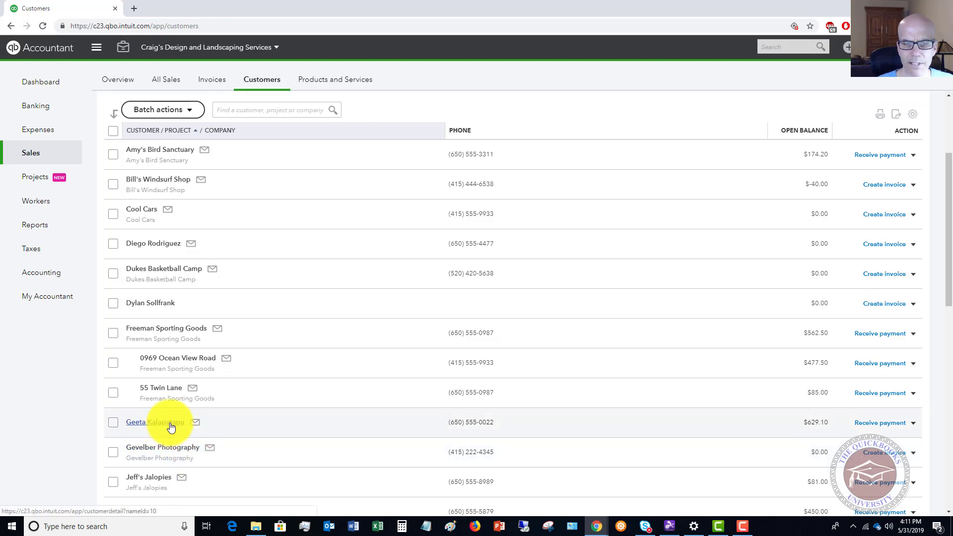
pyautogui.click(865, 422)
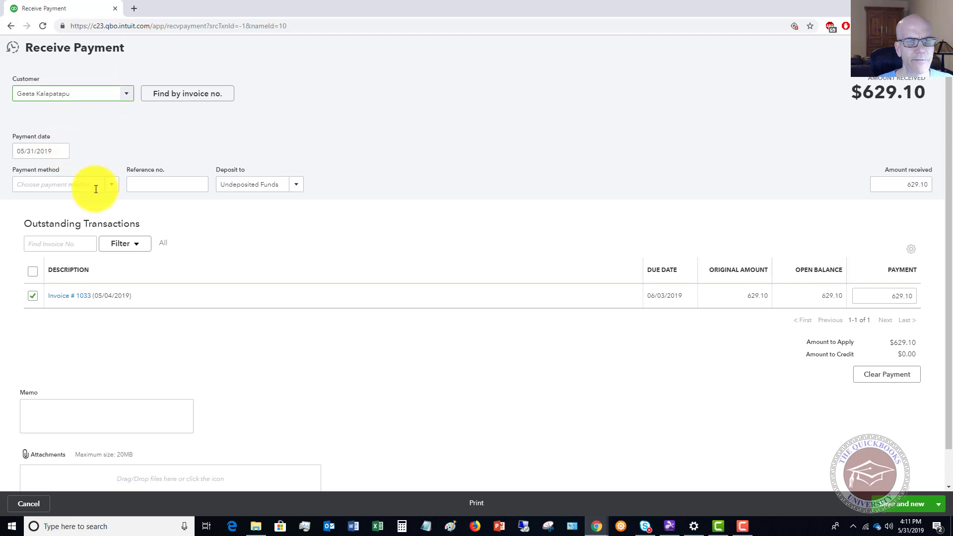
# - Set the payment method to Check with reference number 254187
pyautogui.click(113, 190)
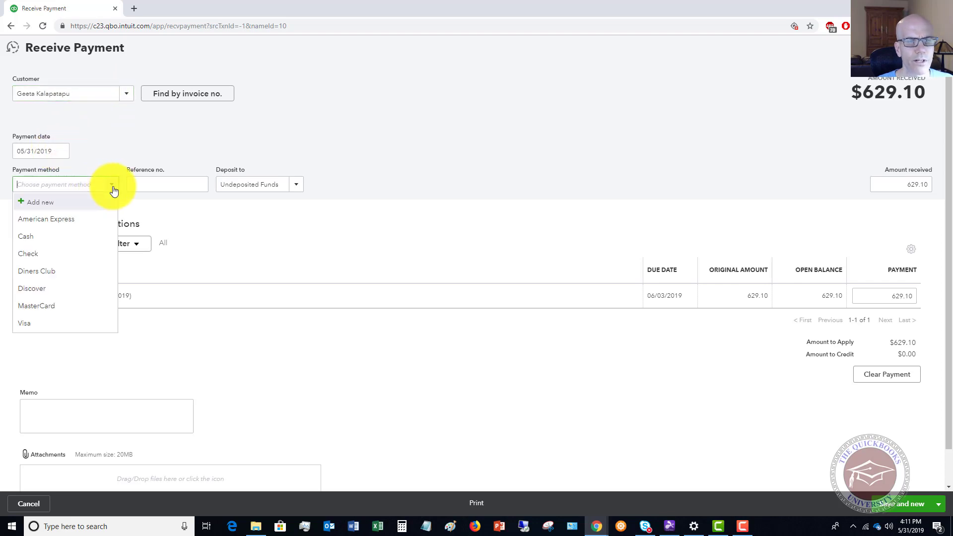
pyautogui.click(31, 254)
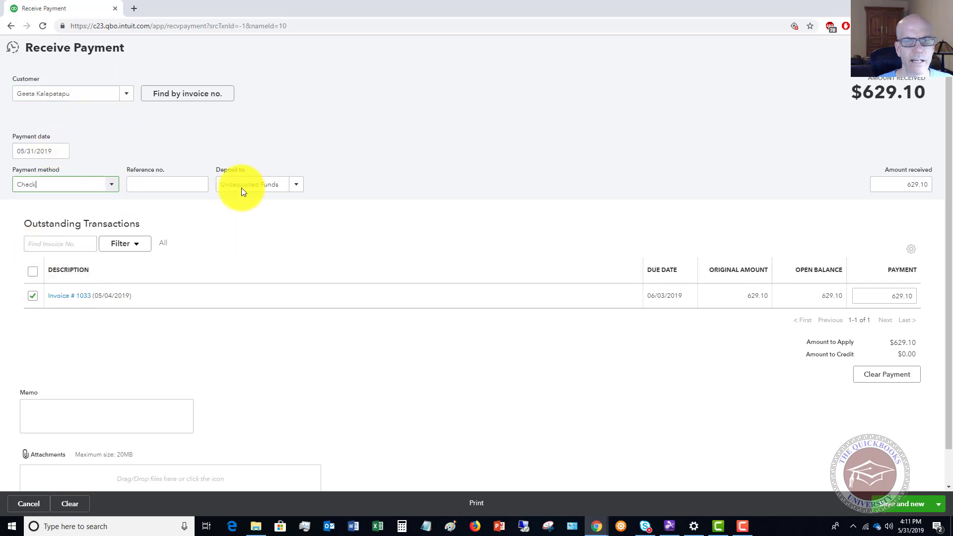
pyautogui.click(194, 183)
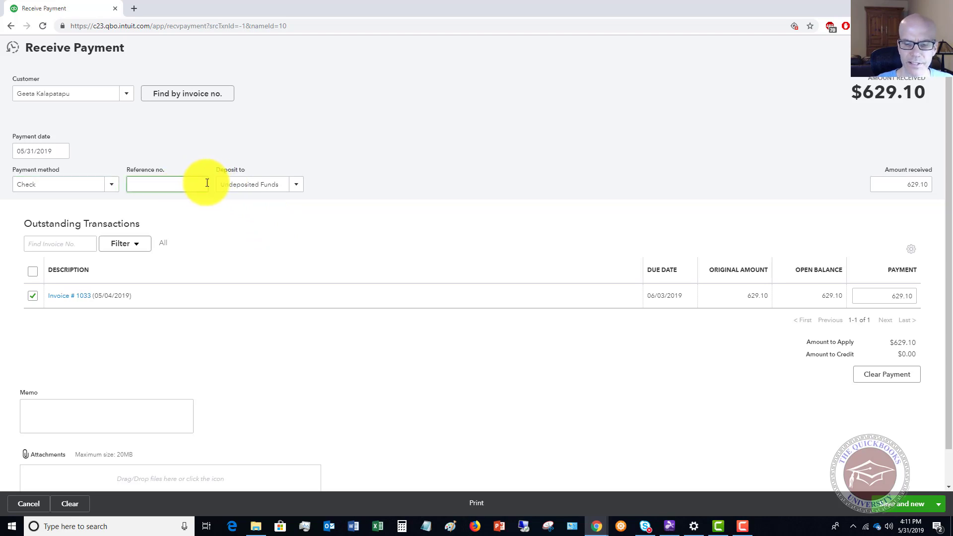
pyautogui.write('254187')
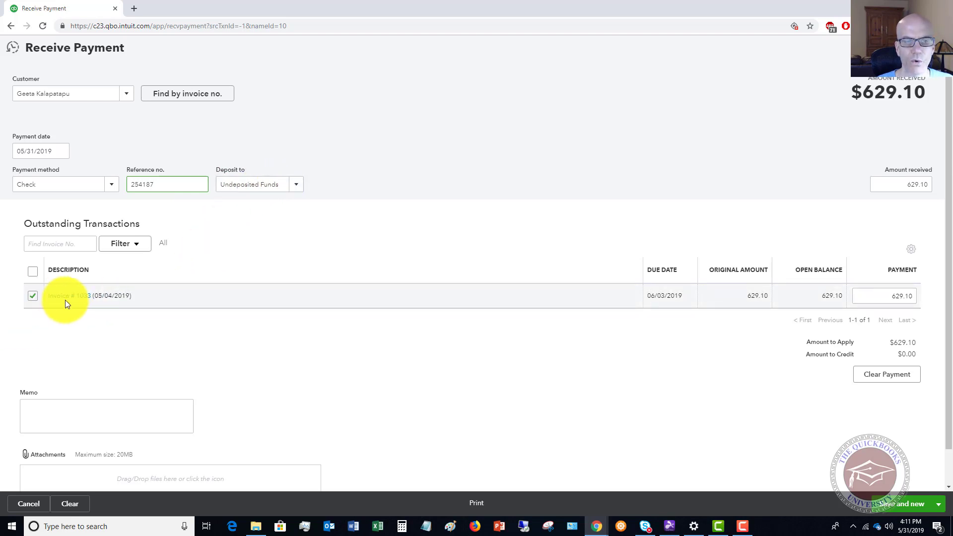
# - Raise the amount received to 829.10, creating a $200.00 credit, and choose to close after saving
pyautogui.click(911, 187)
pyautogui.write('829.10')
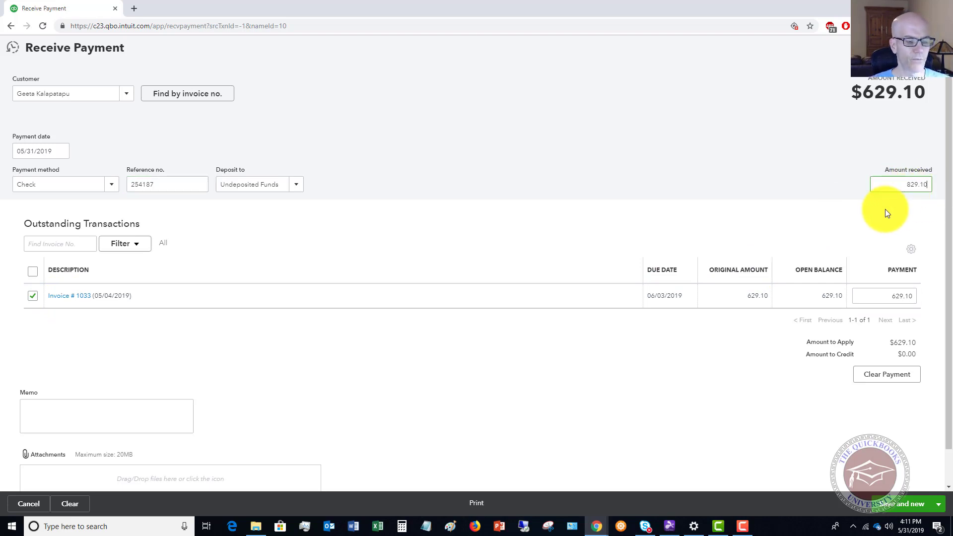
pyautogui.click(886, 209)
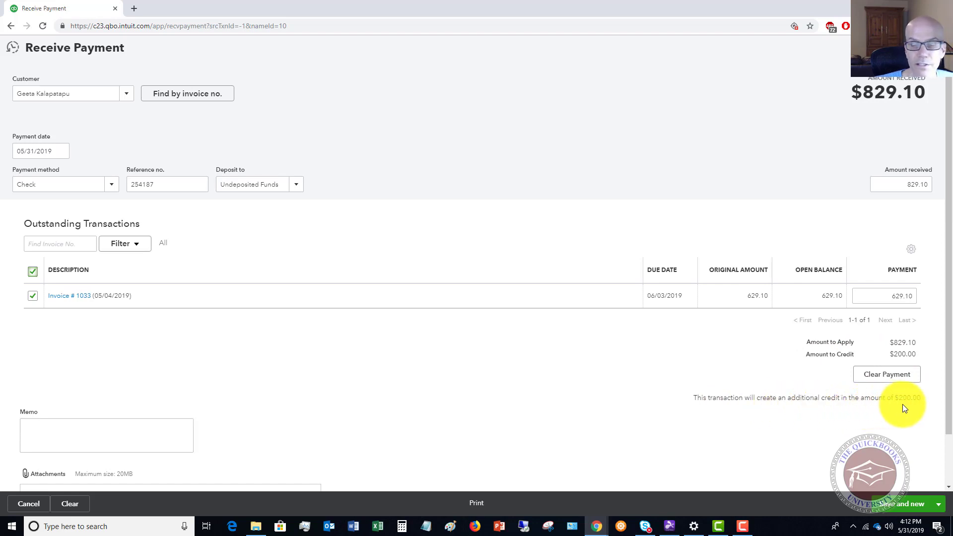
pyautogui.click(939, 504)
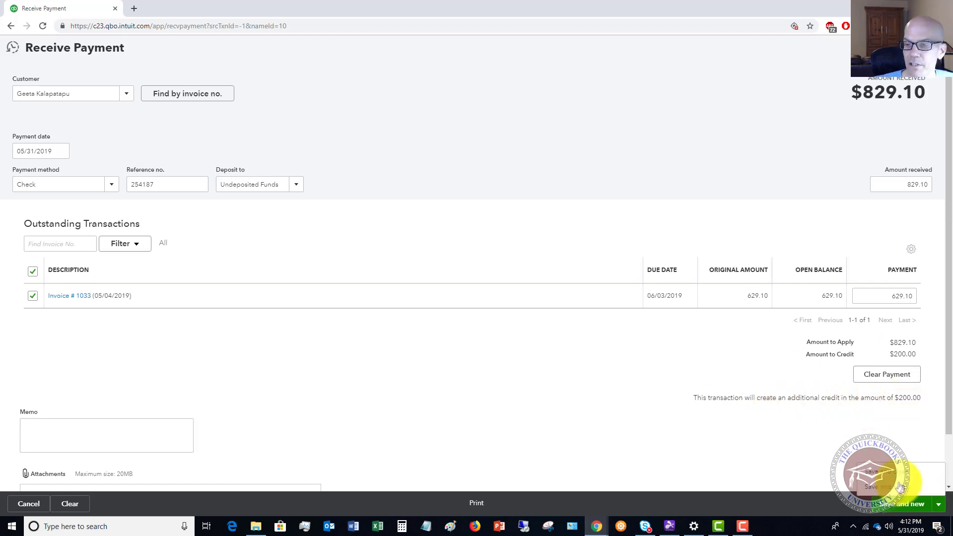
# - Save the $829.10 payment and open the customer's record showing a -$200.00 balance
pyautogui.click(898, 486)
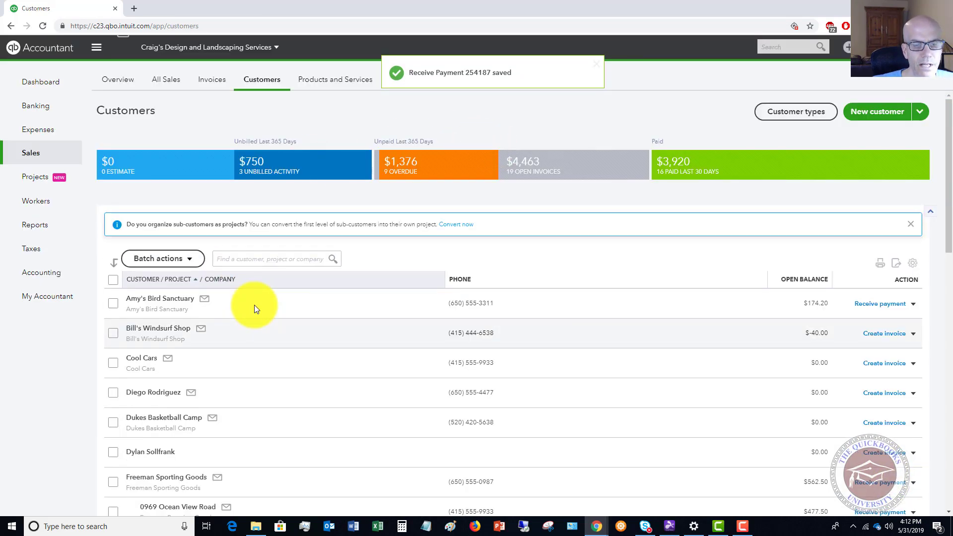
pyautogui.scroll(-3, 254, 305)
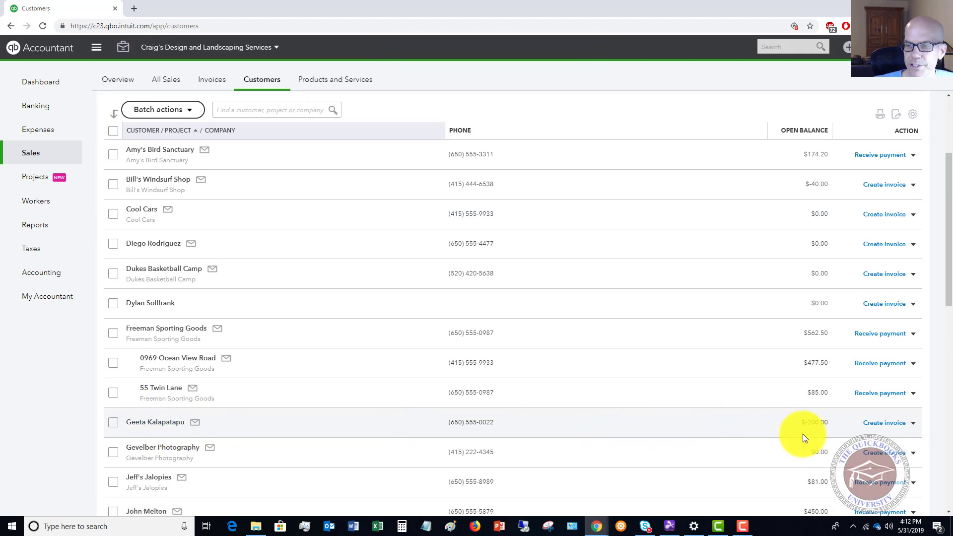
pyautogui.click(156, 424)
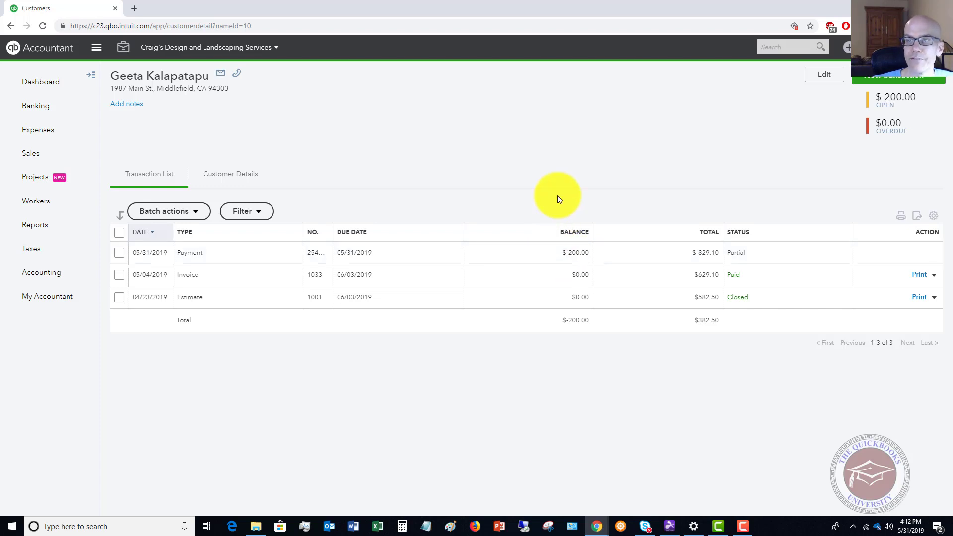
pyautogui.click(846, 49)
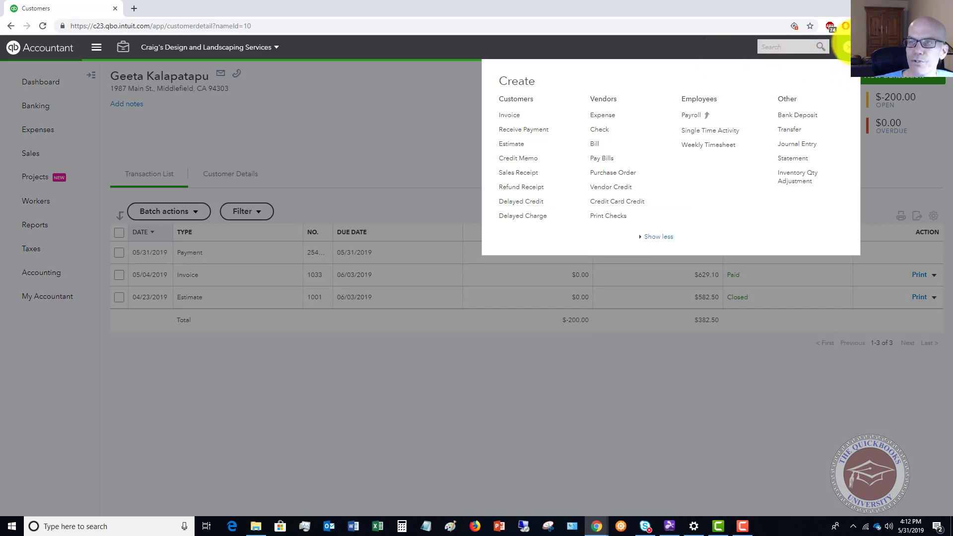
# - Start a new check #72 from Checking, payable to the overpaid customer
pyautogui.click(599, 130)
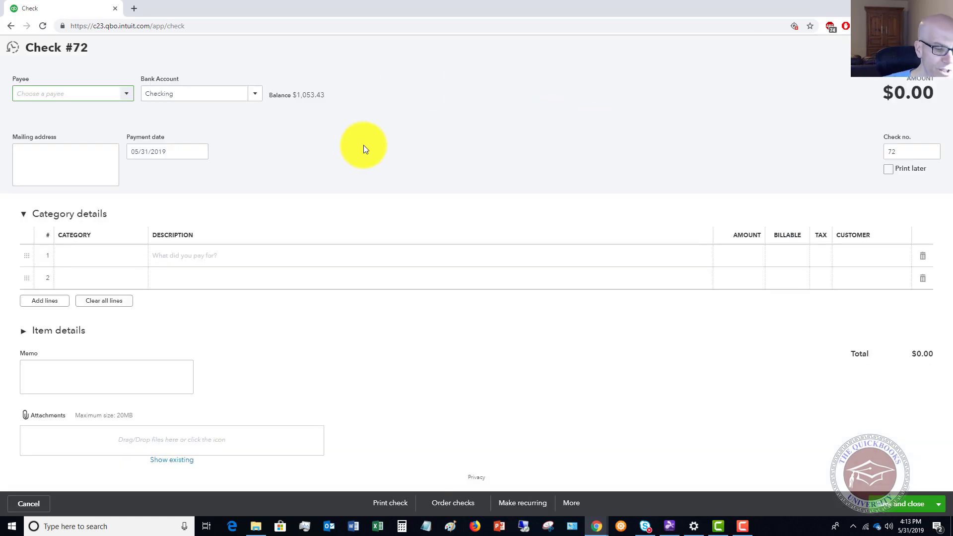
pyautogui.write('geet')
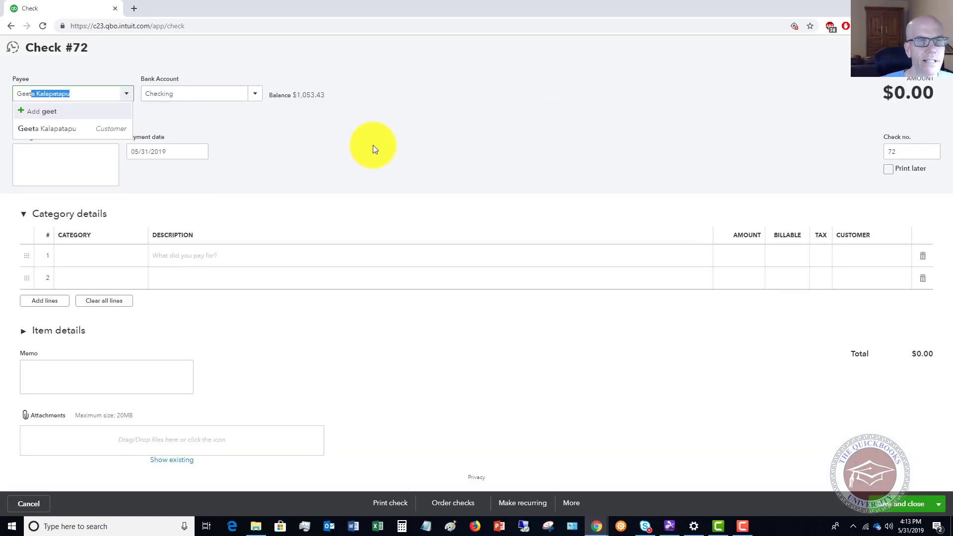
pyautogui.press('Tab')
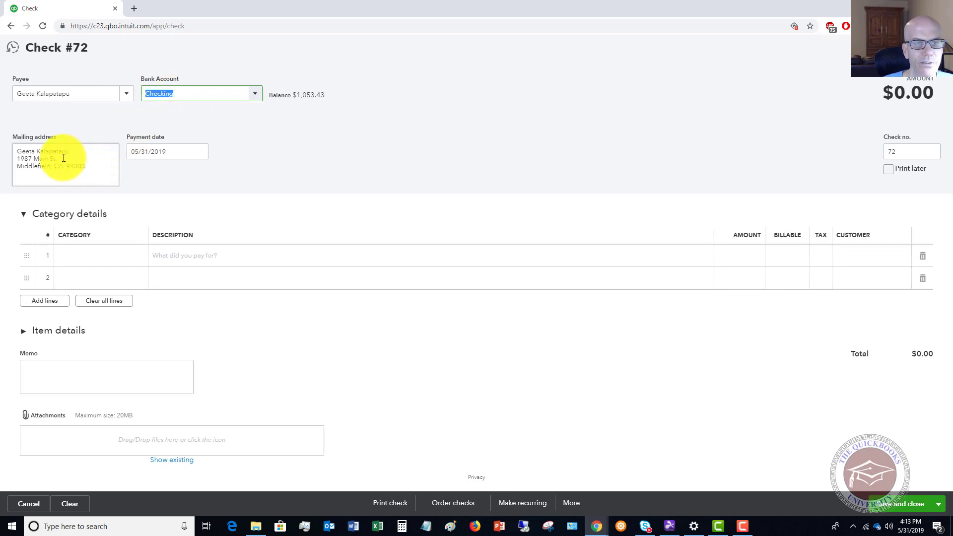
# - Set the check's first line category to Accounts Receivable (A/R)
pyautogui.click(127, 256)
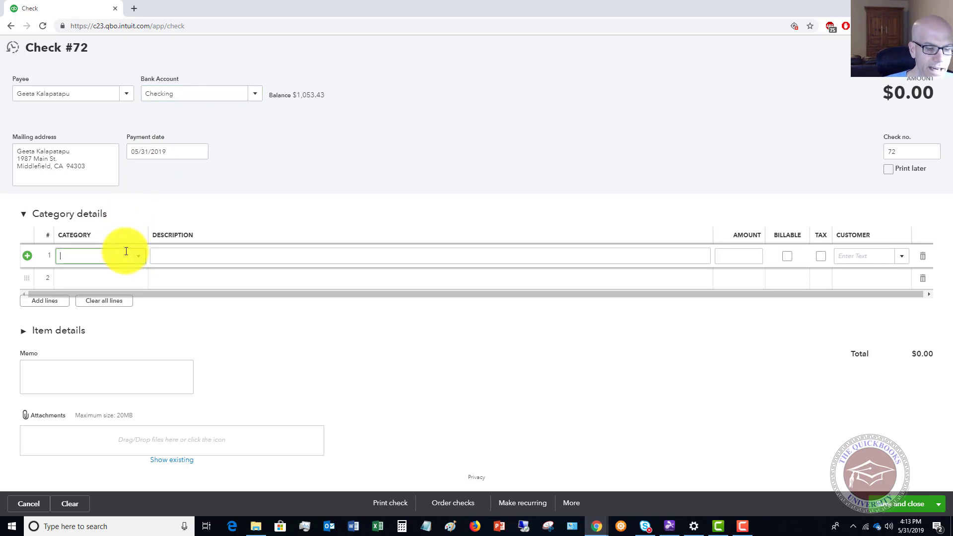
pyautogui.write('ccoun')
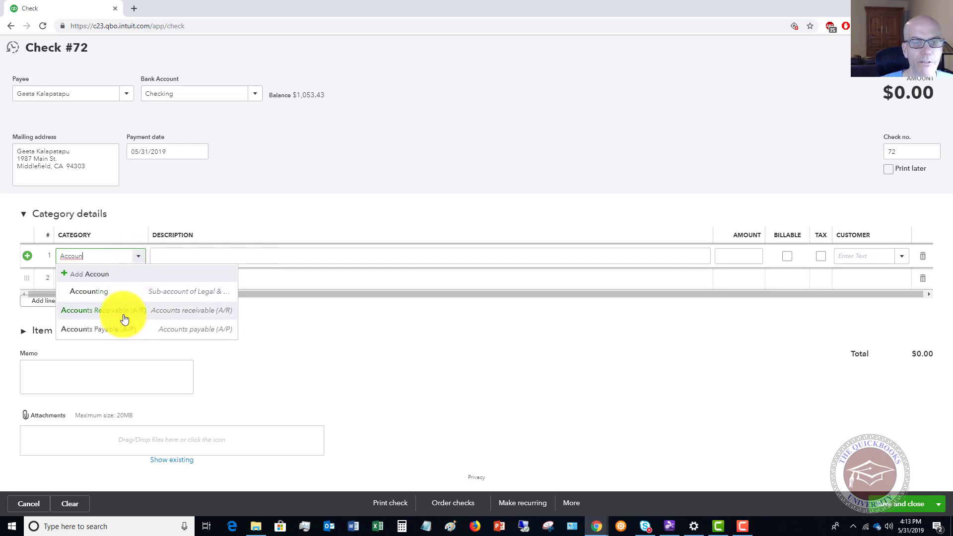
pyautogui.click(125, 311)
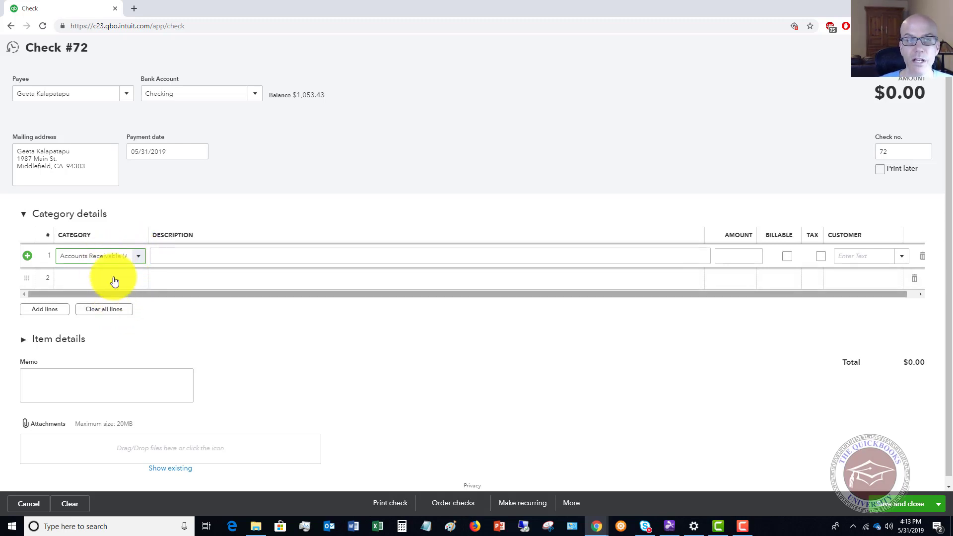
# - Fill the first line with description 'Refund of overpayment' and amount 200.00
pyautogui.click(188, 256)
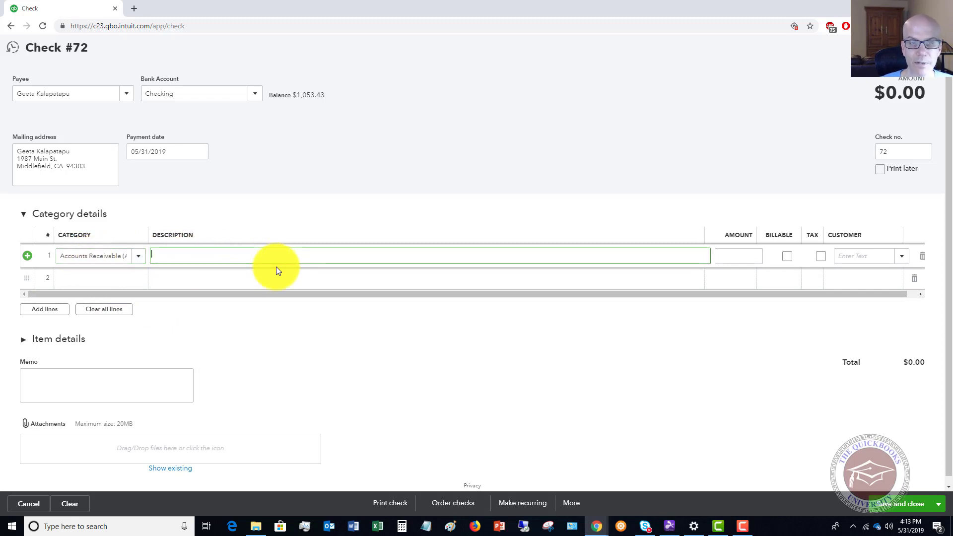
pyautogui.write('Refund')
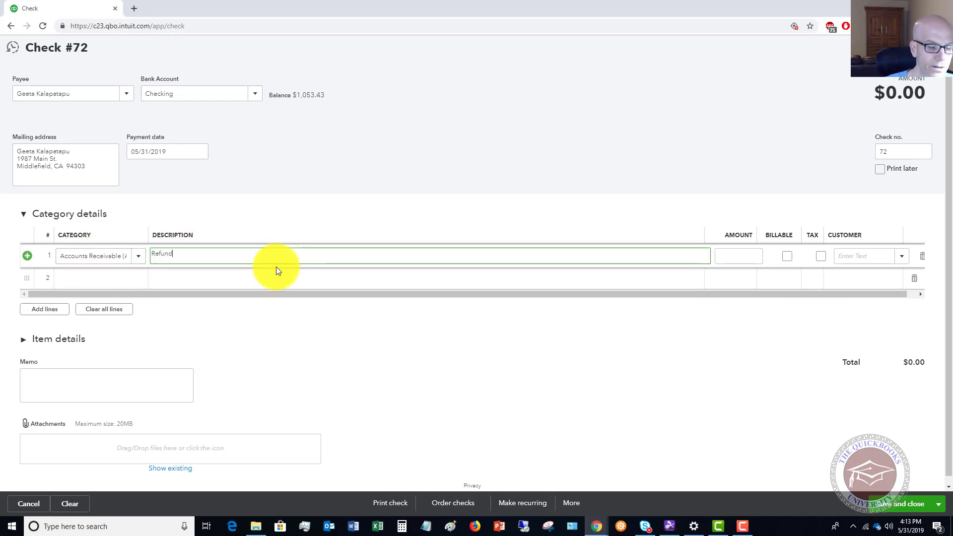
pyautogui.write(' o')
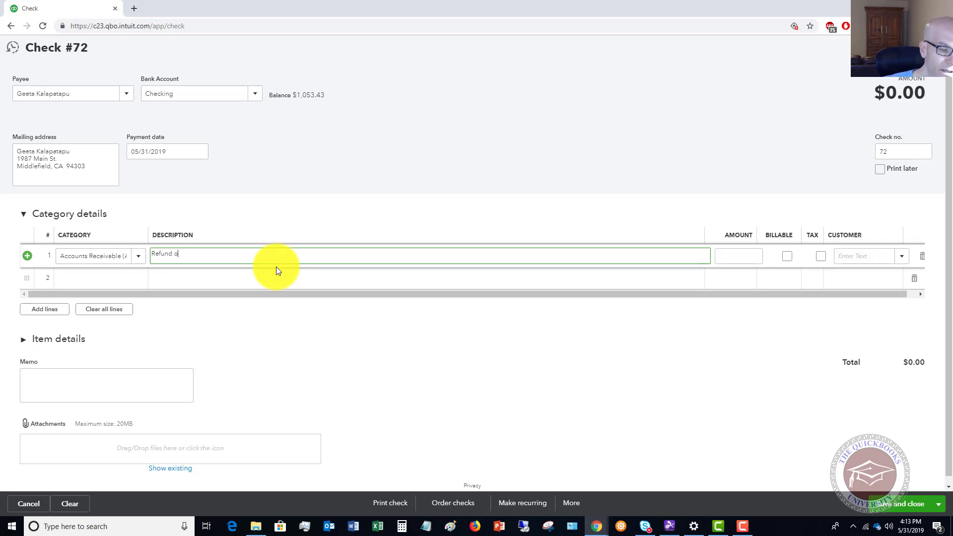
pyautogui.write('f overpayment')
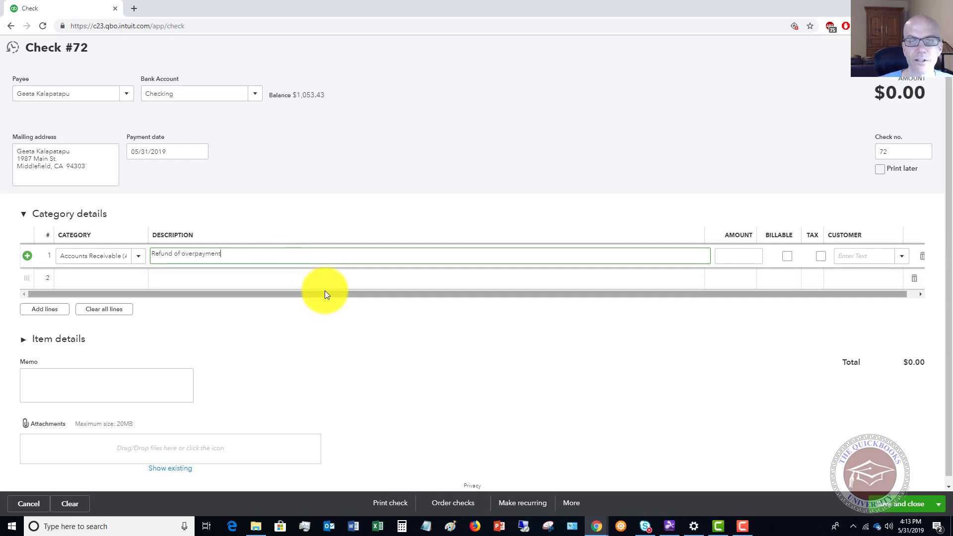
pyautogui.press('Tab')
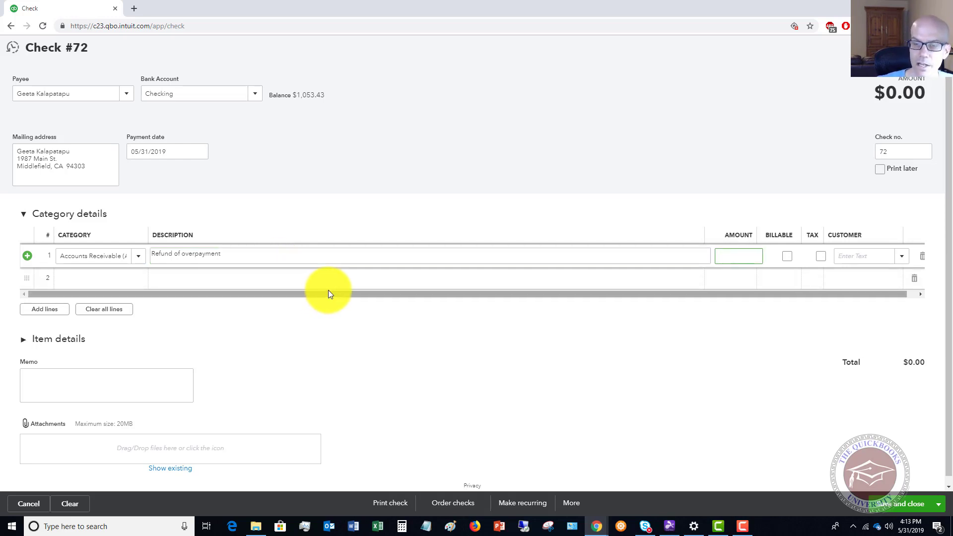
pyautogui.write('200')
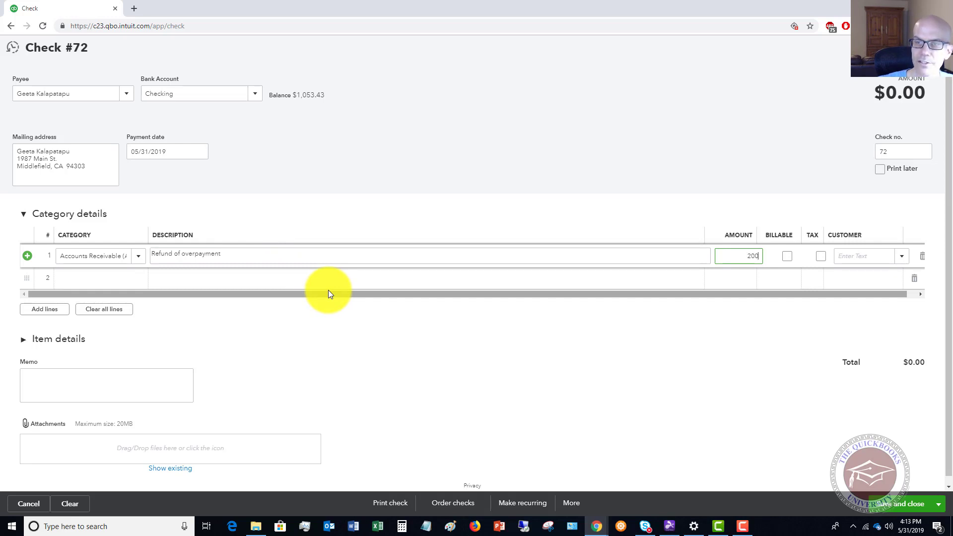
pyautogui.click(556, 359)
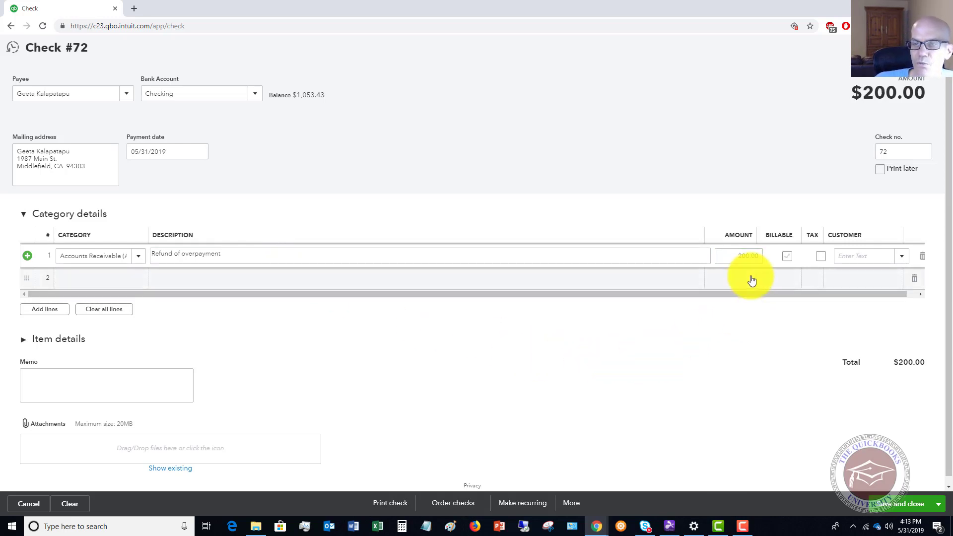
# - Mark the refund line billable, confirm check number 72, and save the check
pyautogui.click(787, 256)
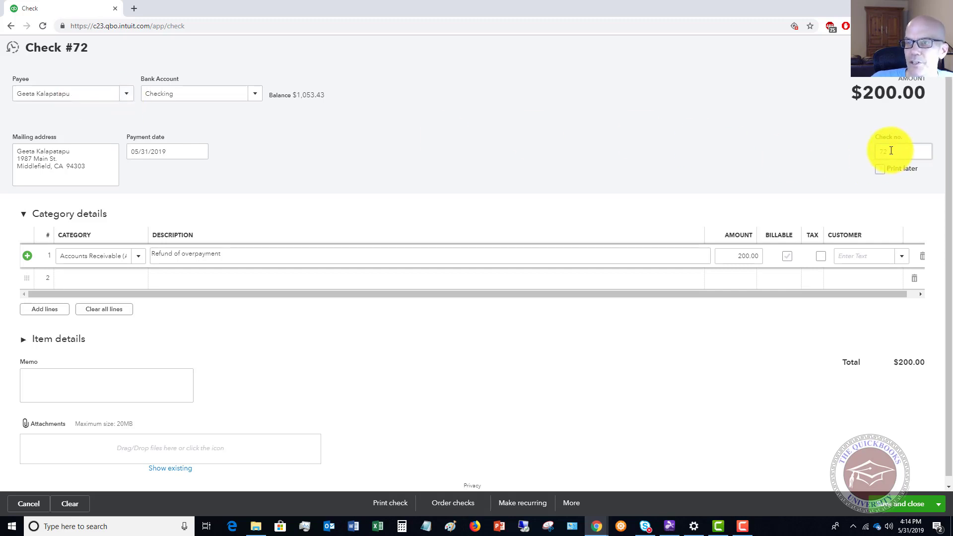
pyautogui.click(875, 151)
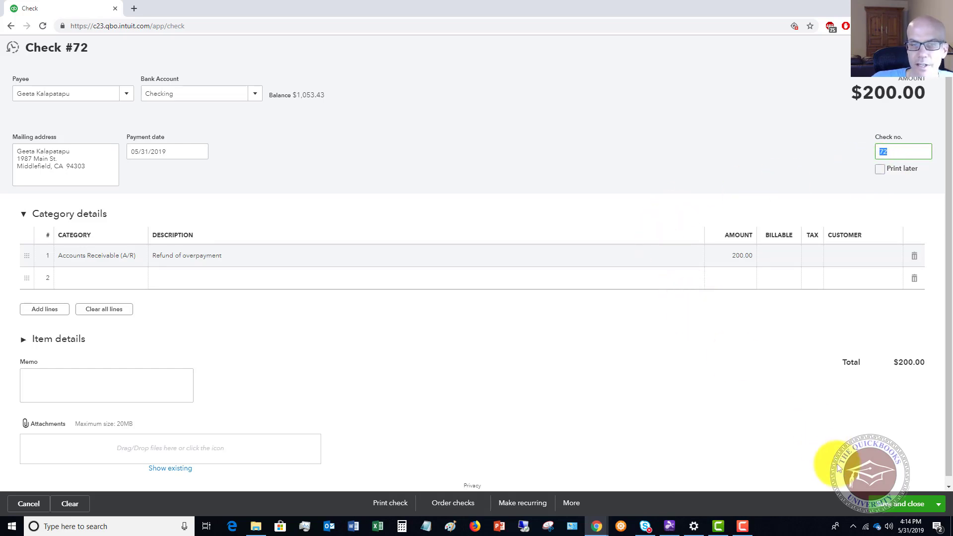
pyautogui.click(893, 502)
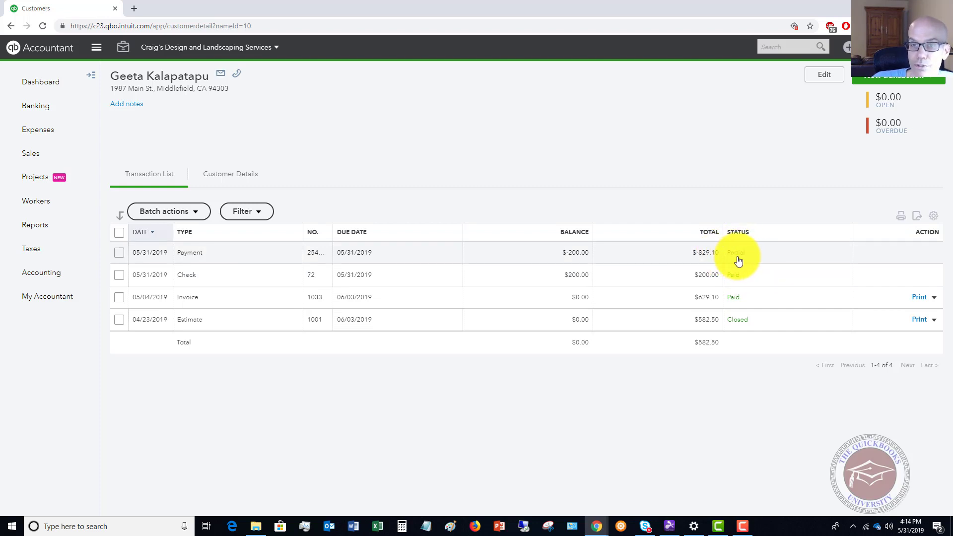
# - Bring up the + New menu of transaction types to create
pyautogui.click(848, 48)
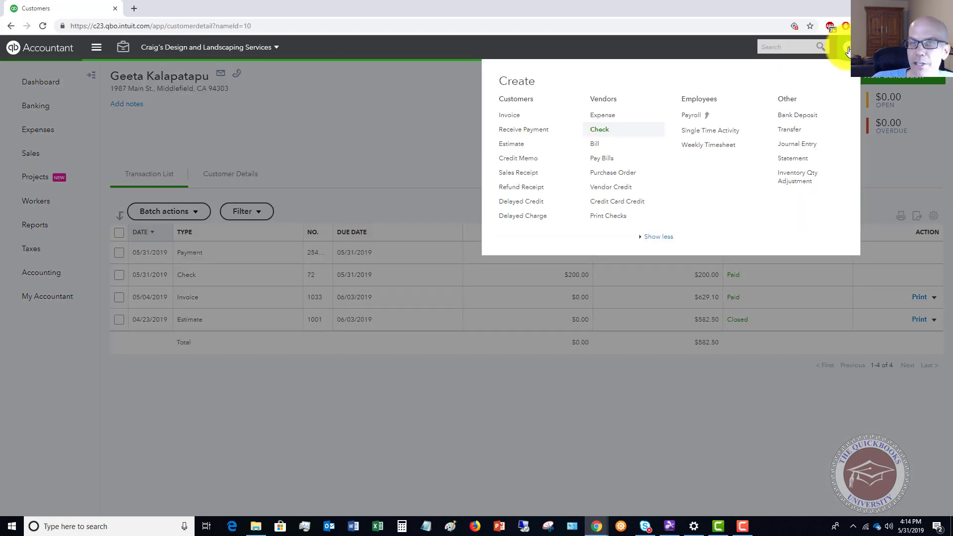
# - Receive a payment for the customer applying the $200.00 unapplied credit to check #72, then save
pyautogui.click(520, 130)
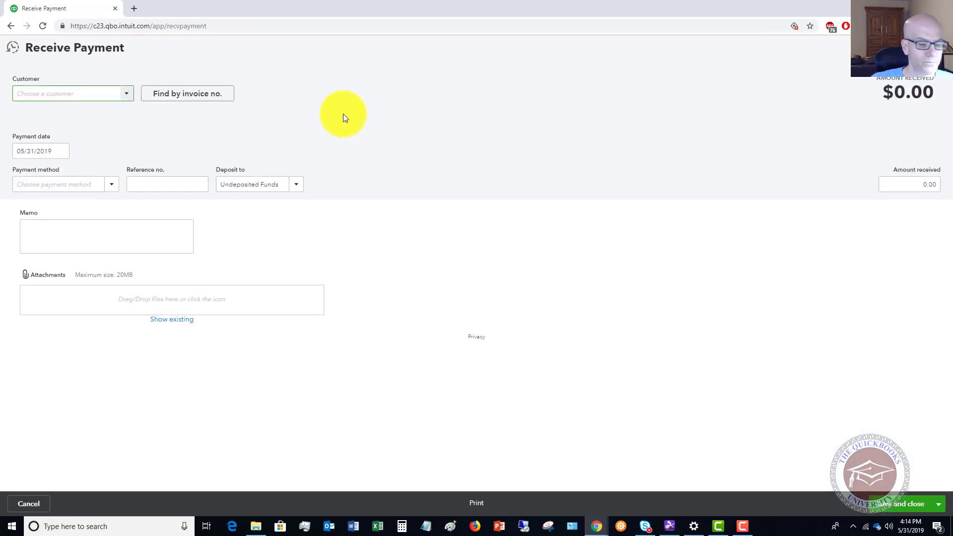
pyautogui.write('geet')
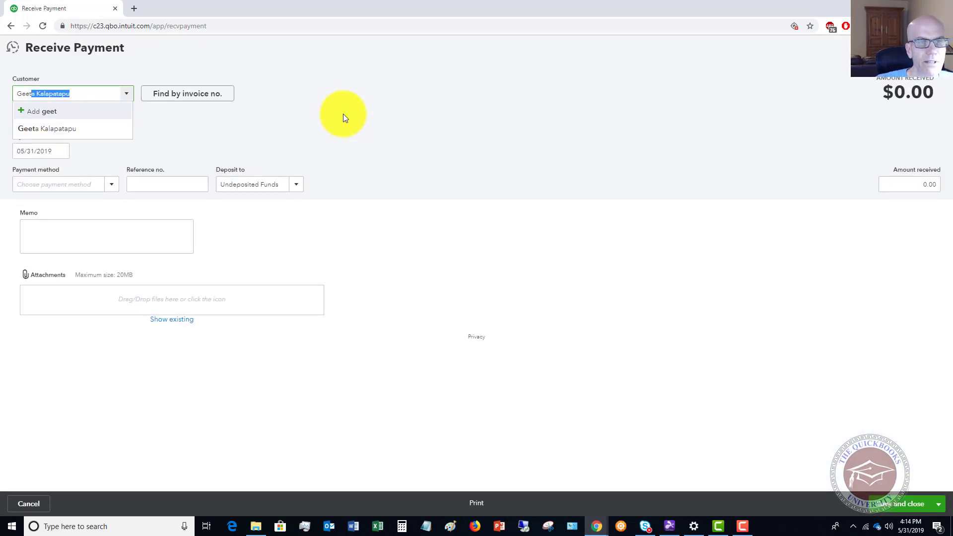
pyautogui.press('Tab')
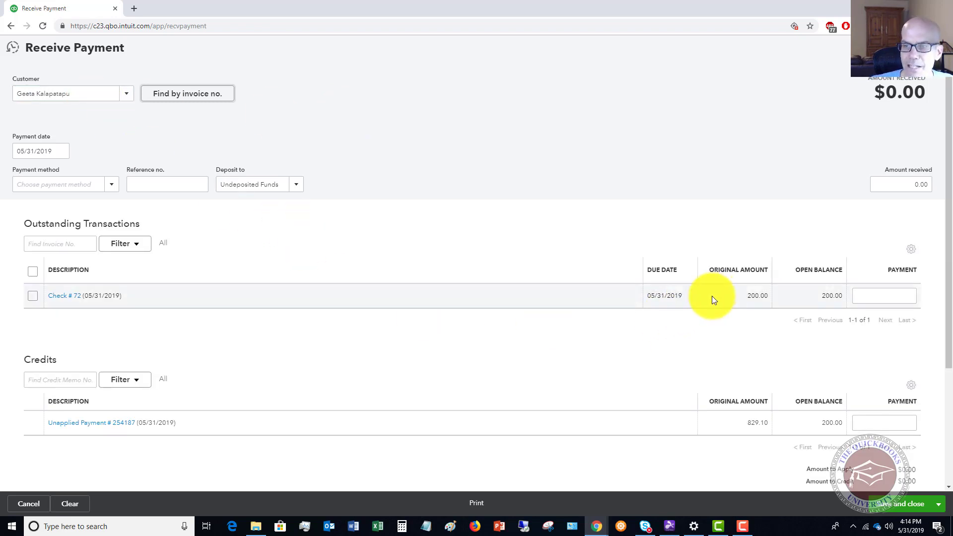
pyautogui.click(32, 296)
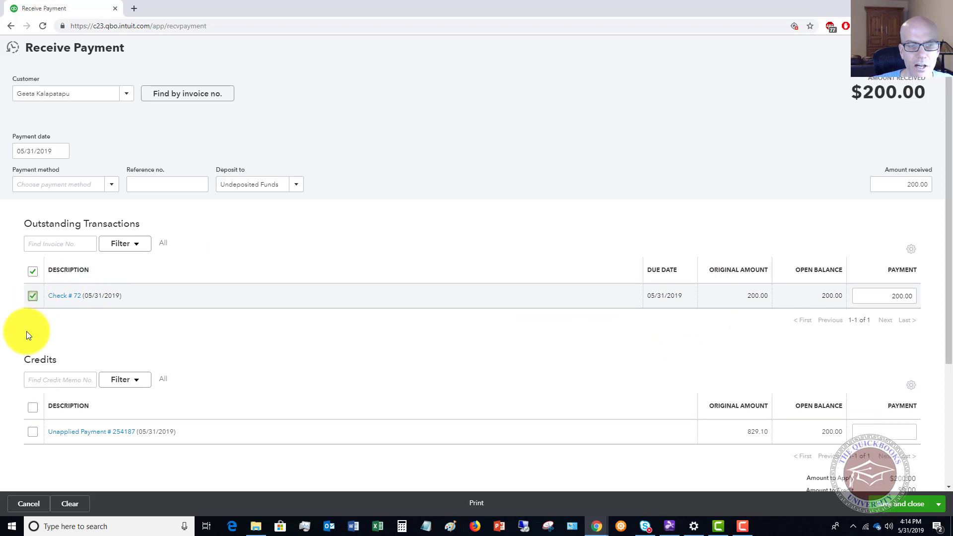
pyautogui.click(32, 432)
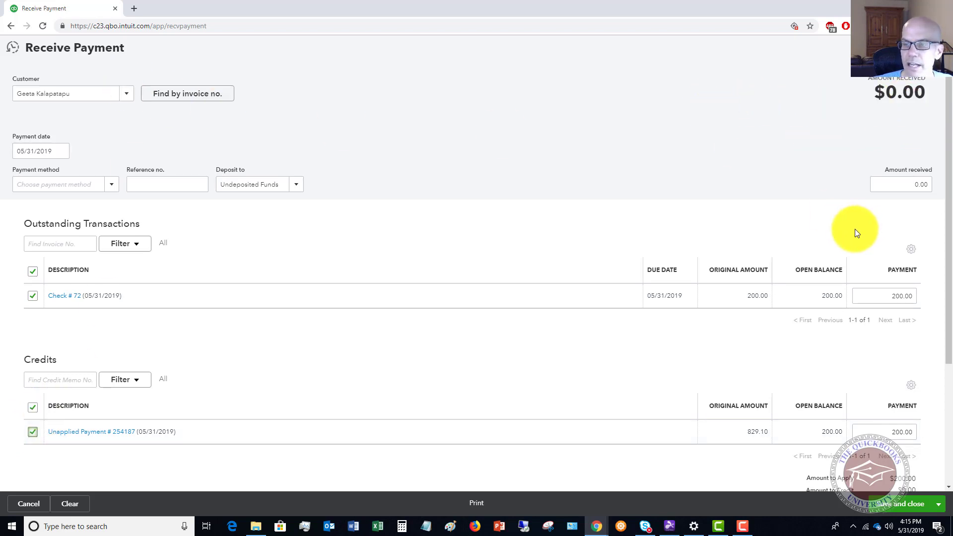
pyautogui.scroll(-1, 855, 234)
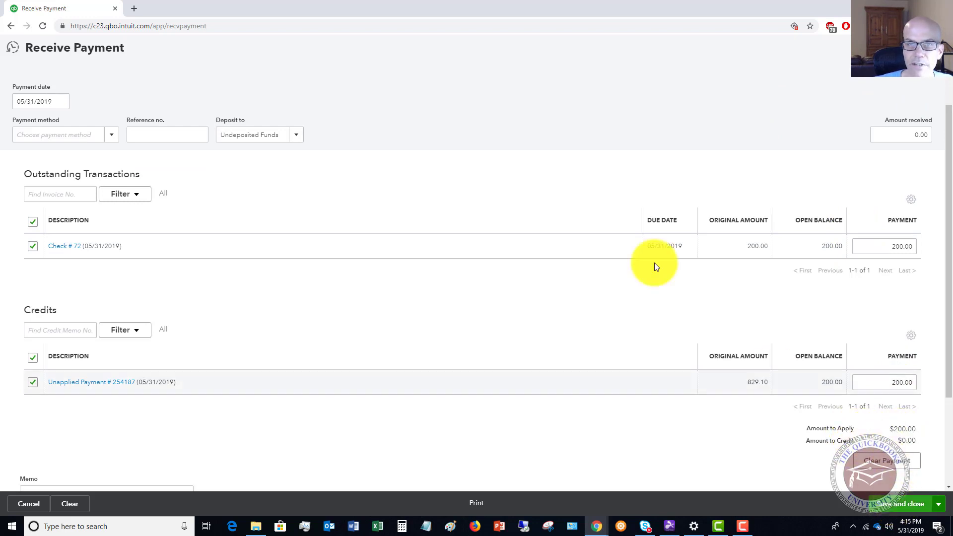
pyautogui.hotkey('ctrl', 'alt', 'd')
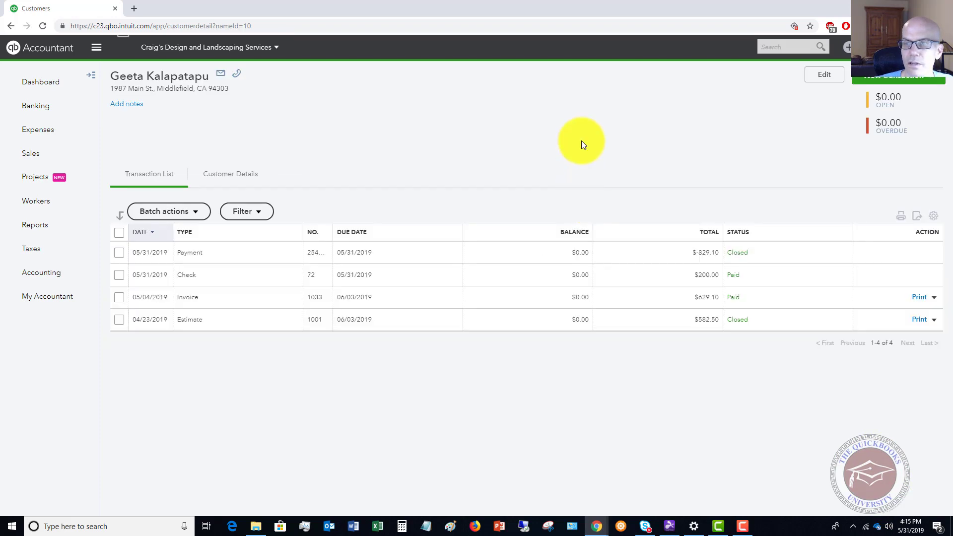